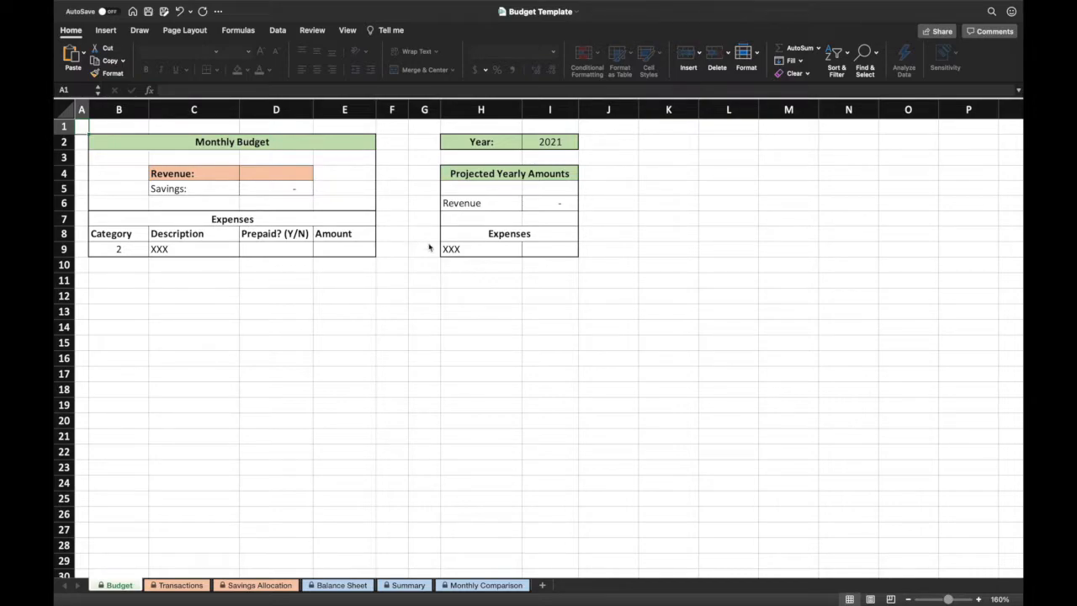
Set the monthly budget's revenue to 2000
click(262, 174)
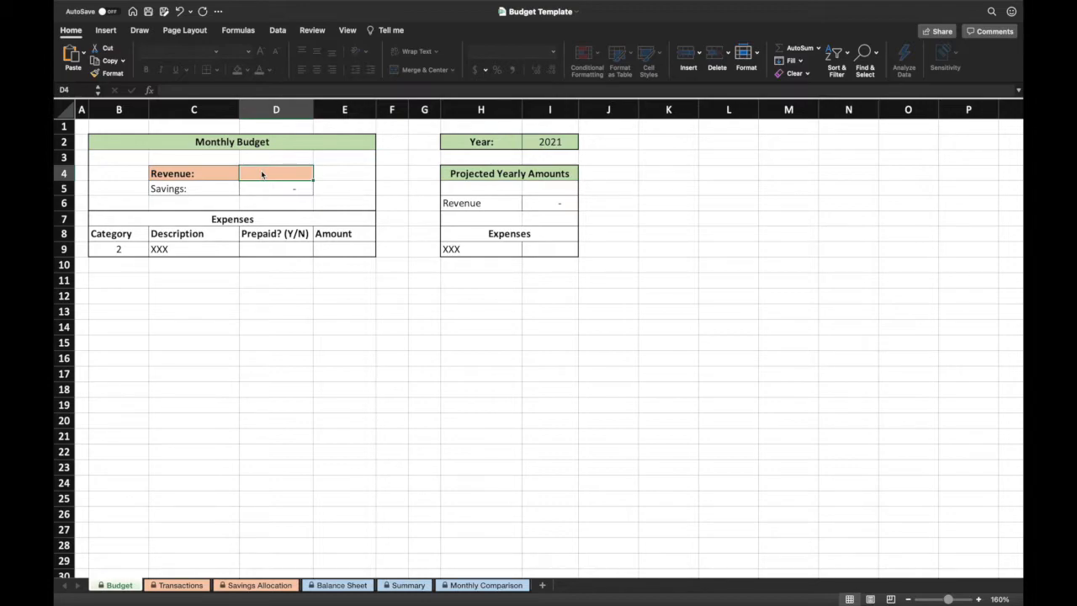
text(2000)
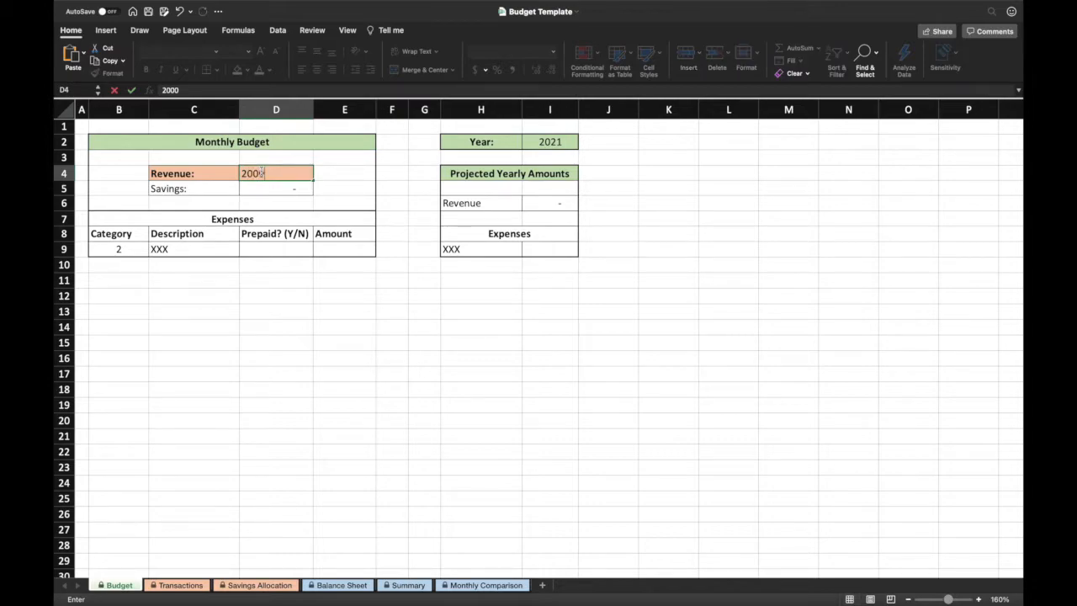
key(Return)
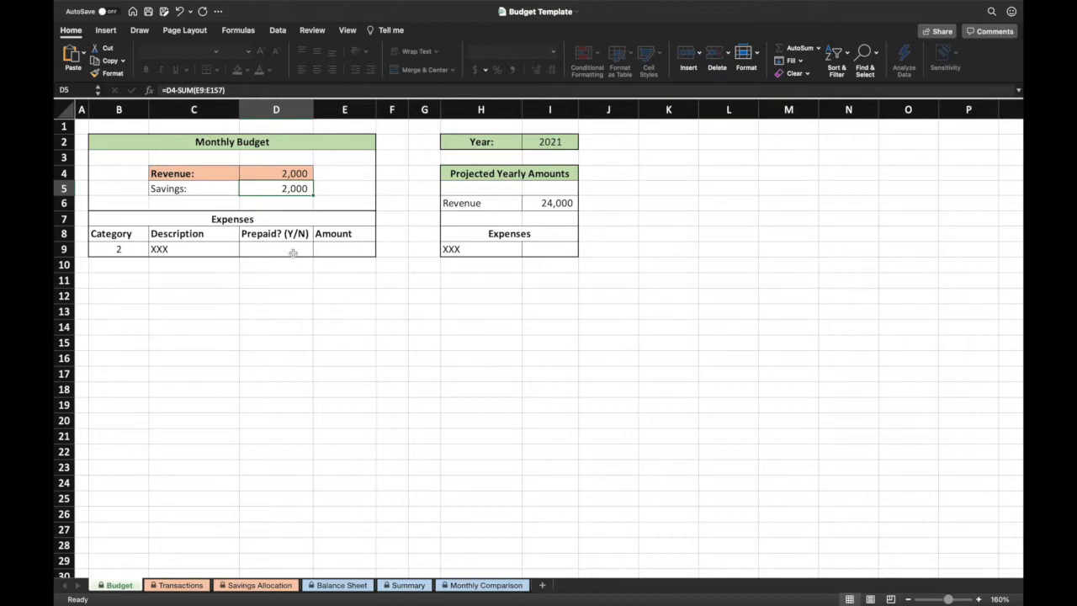
Replace the placeholder expense description with Rent and set its monthly amount to 500
click(197, 250)
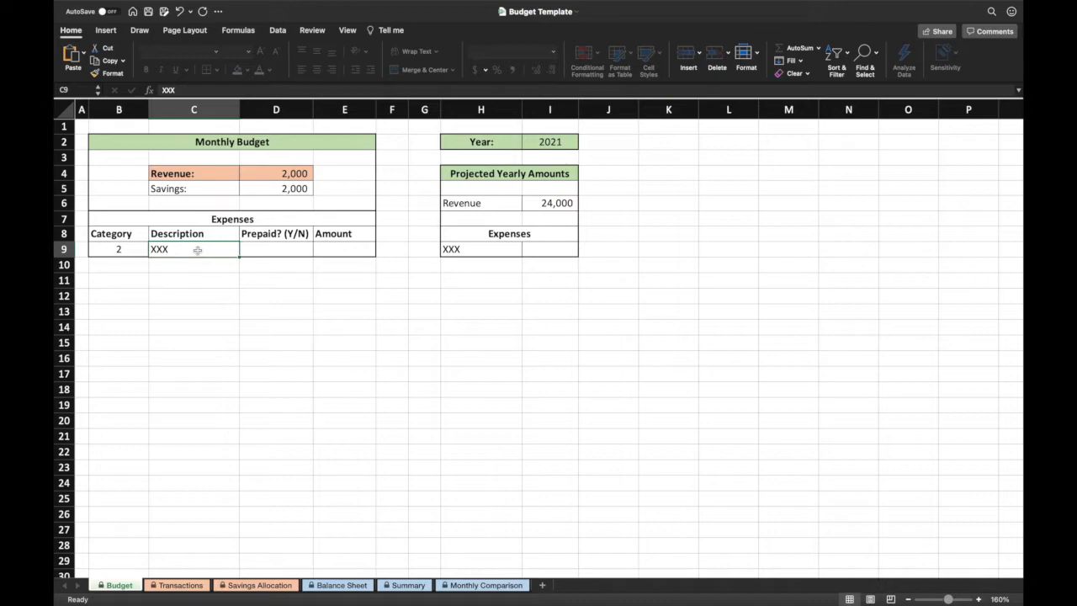
text(Rent)
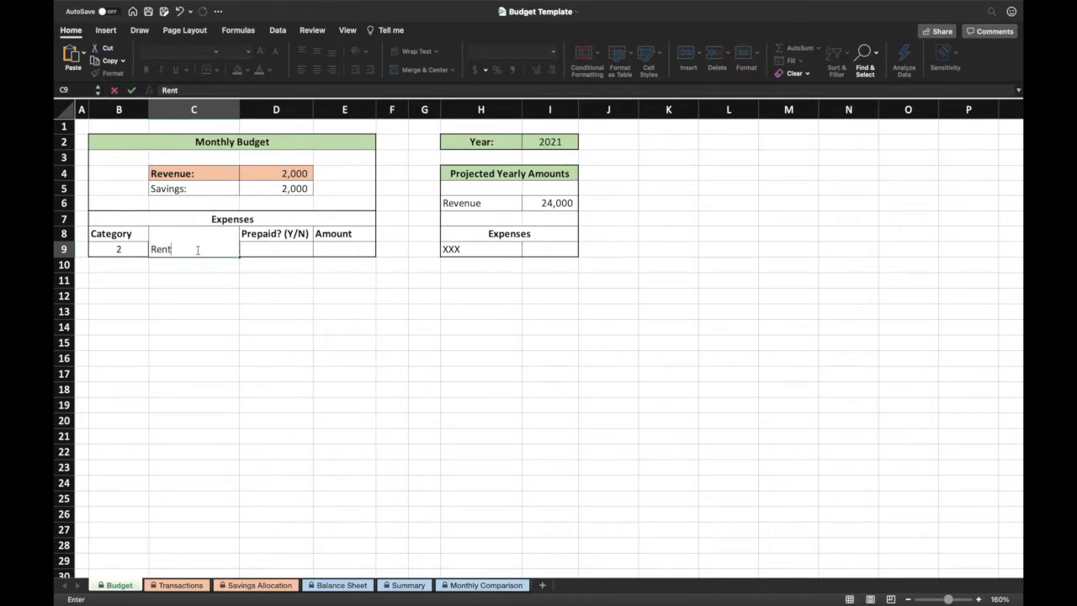
key(Tab)
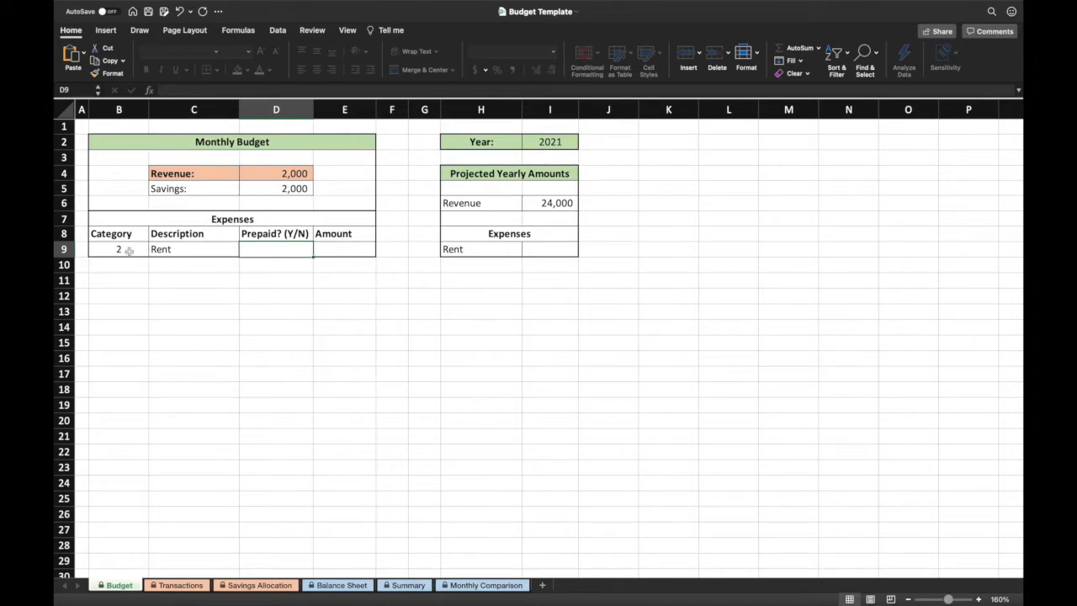
key(Tab)
text(500)
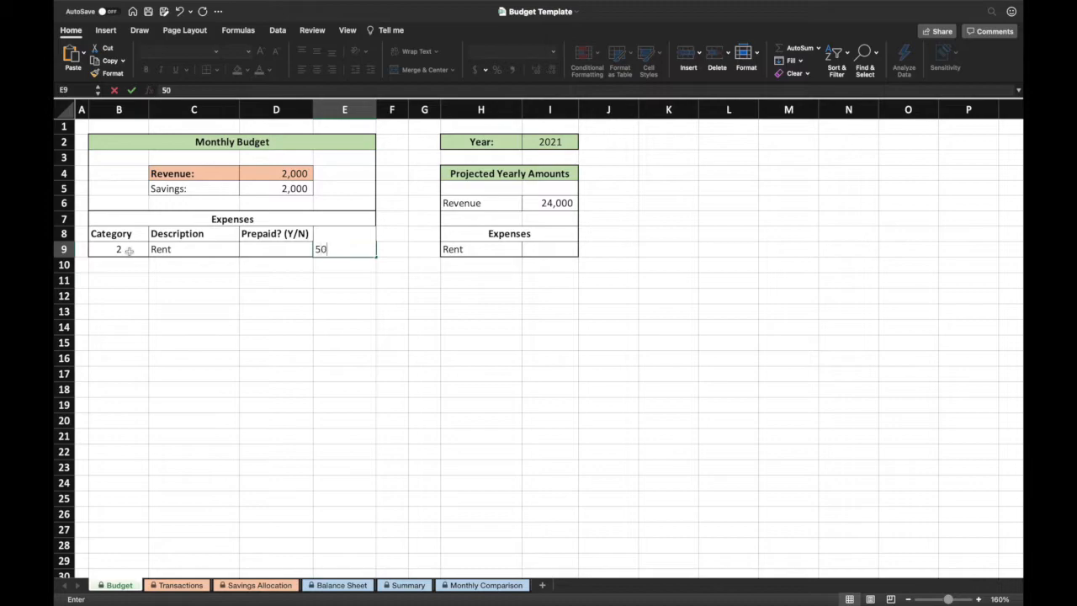
key(Return)
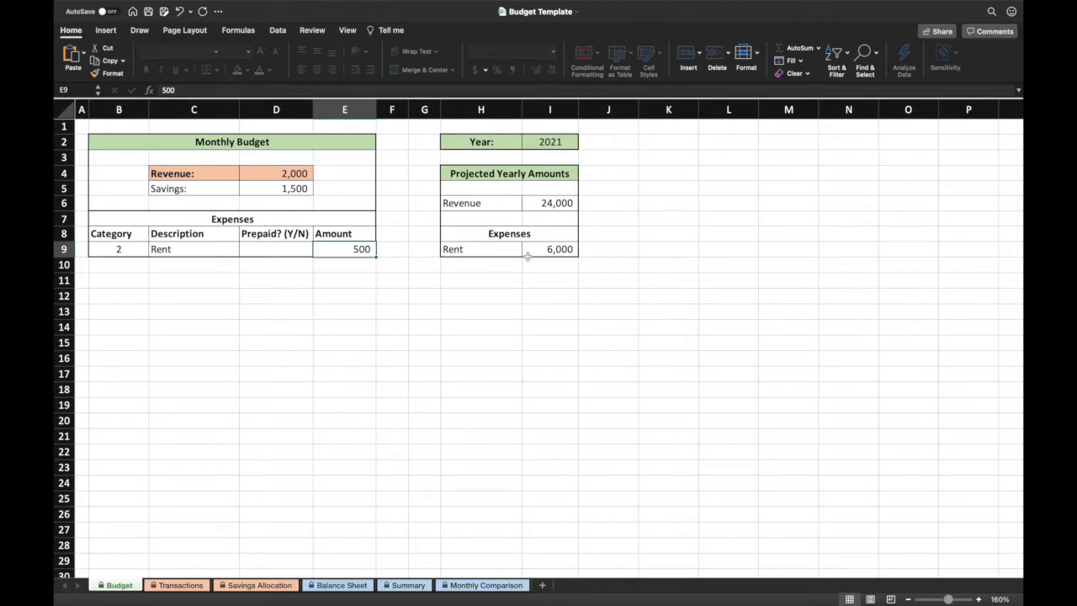
Add a second expense below Rent, described as Car repairs, with a monthly amount of 100
click(224, 265)
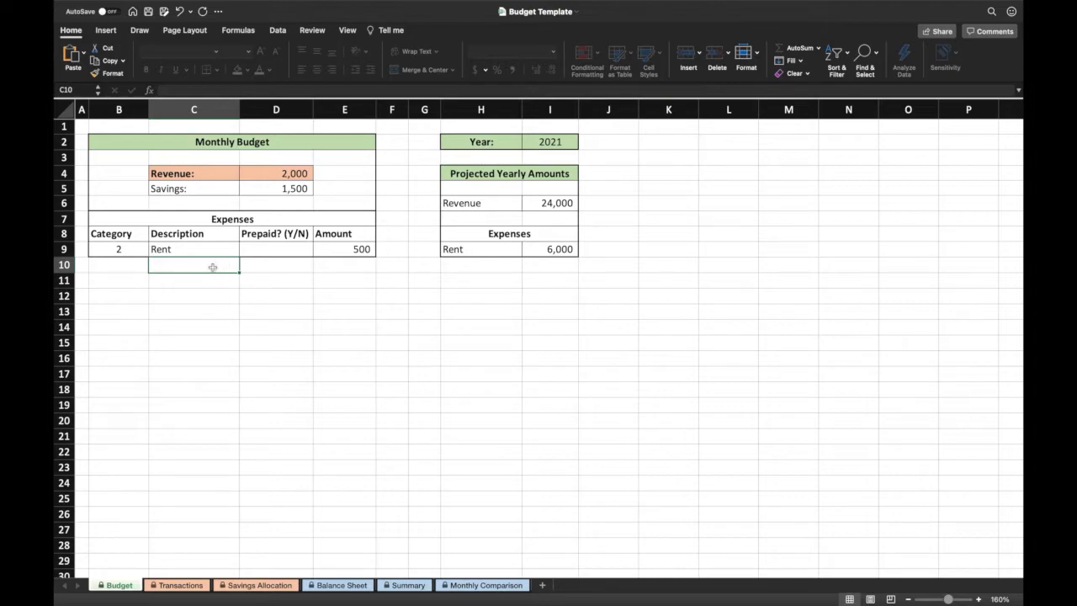
text(Car )
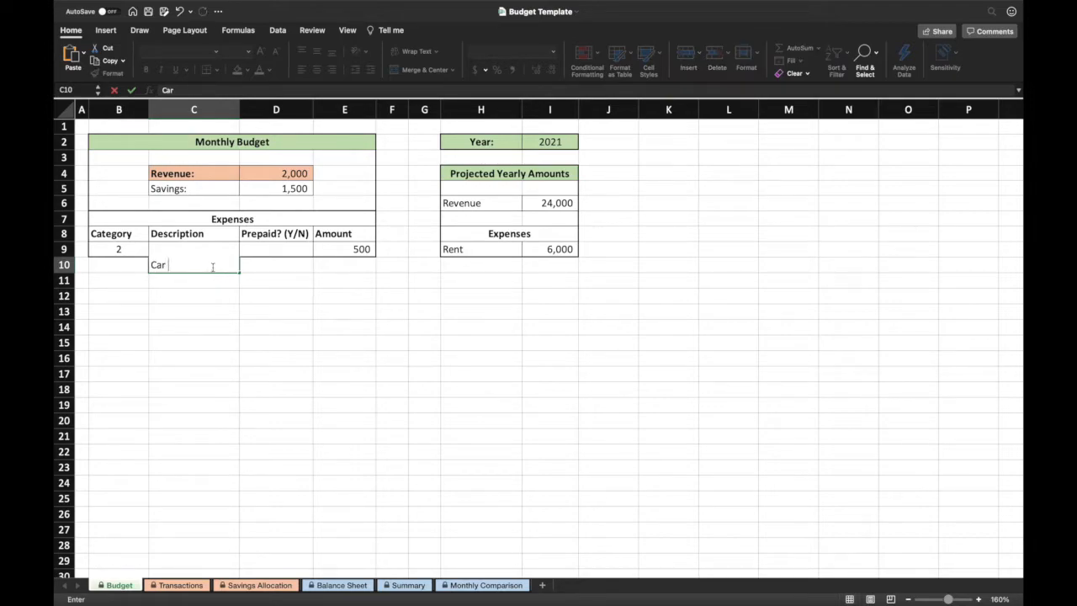
text(repairs)
key(Tab)
key(Tab)
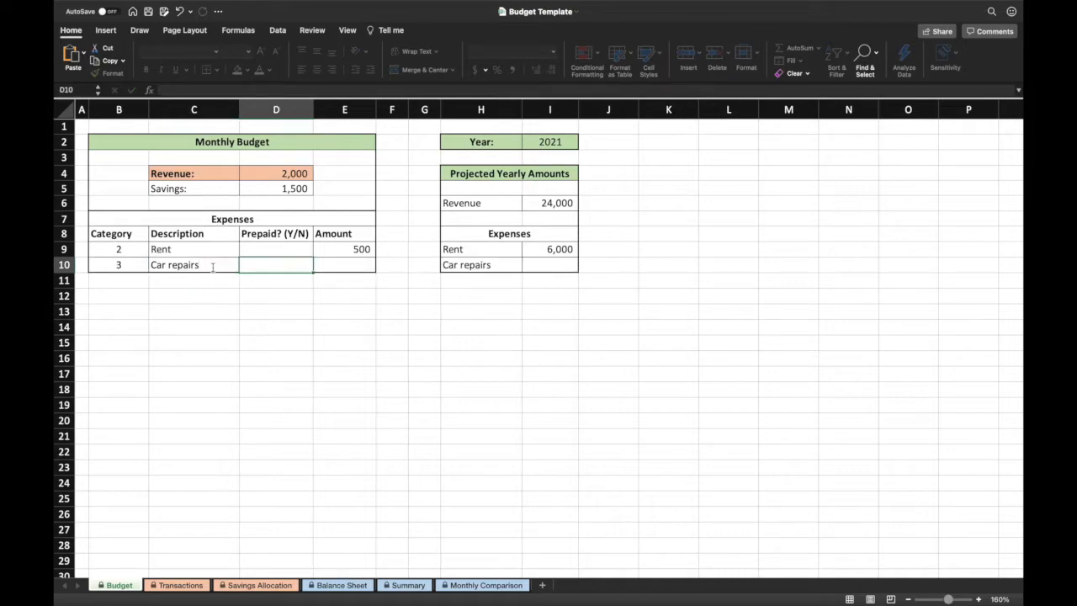
text(100)
key(Return)
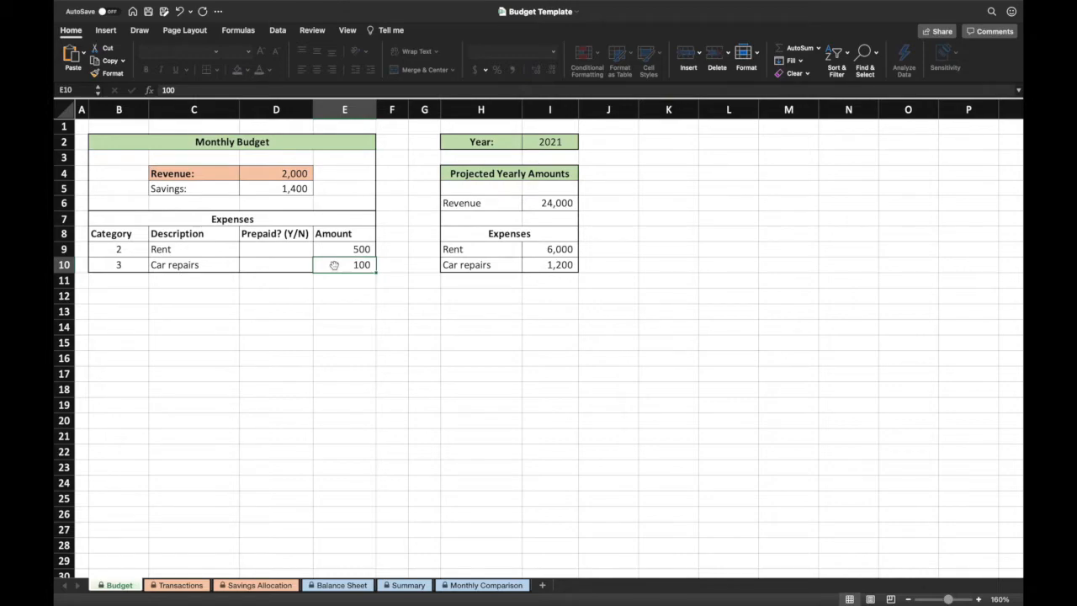
Mark the Car repairs expense as prepaid with Y
click(286, 264)
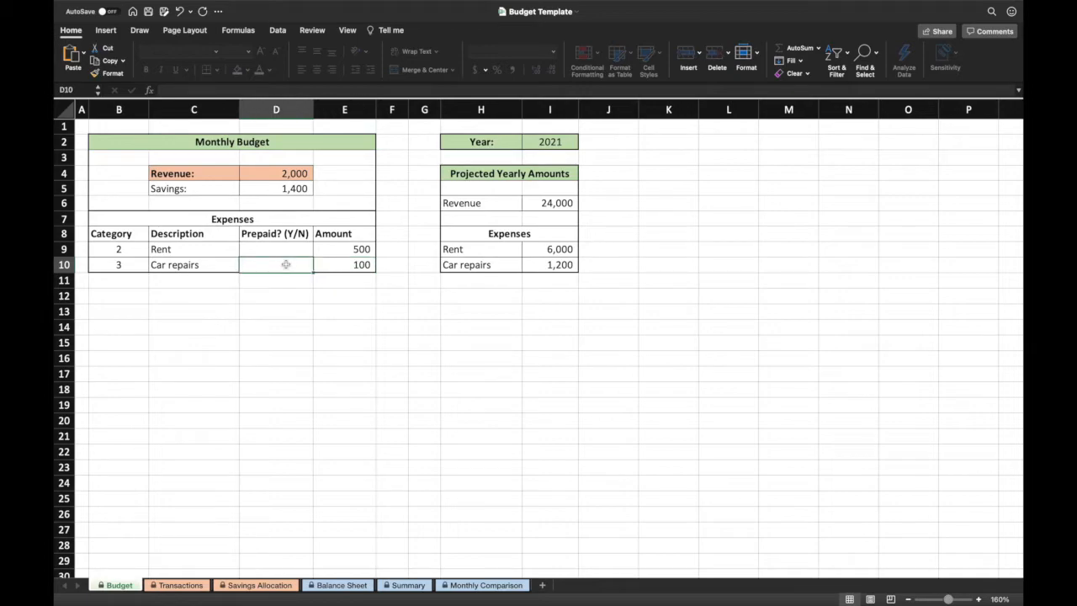
text(Y)
key(Tab)
click(286, 264)
click(203, 248)
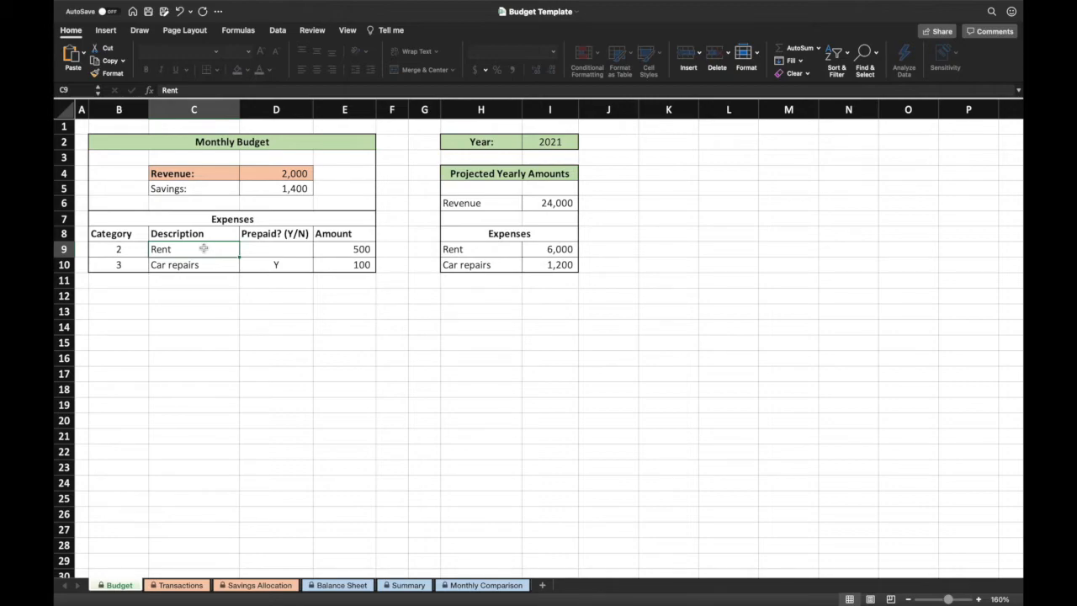
click(194, 265)
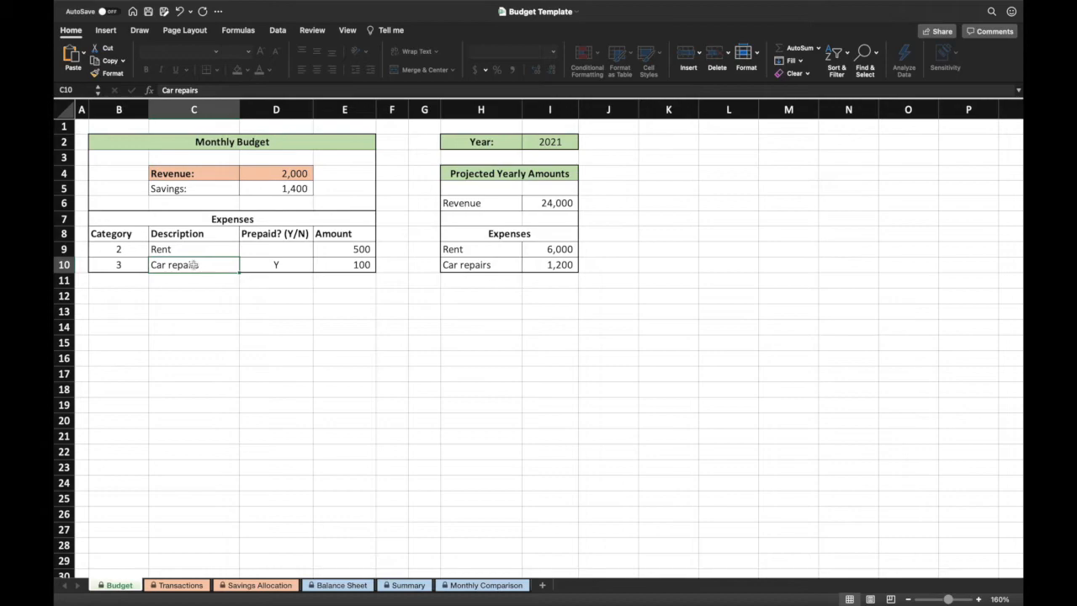
Try n as the prepaid flag for the Rent expense and clear that cell again
click(288, 266)
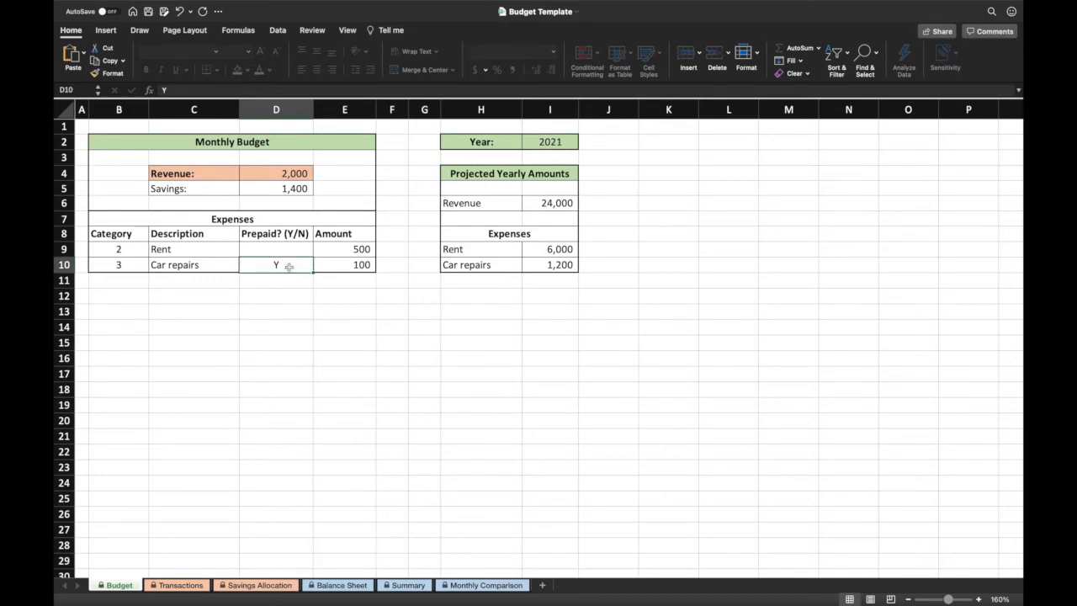
key(Up)
text(M)
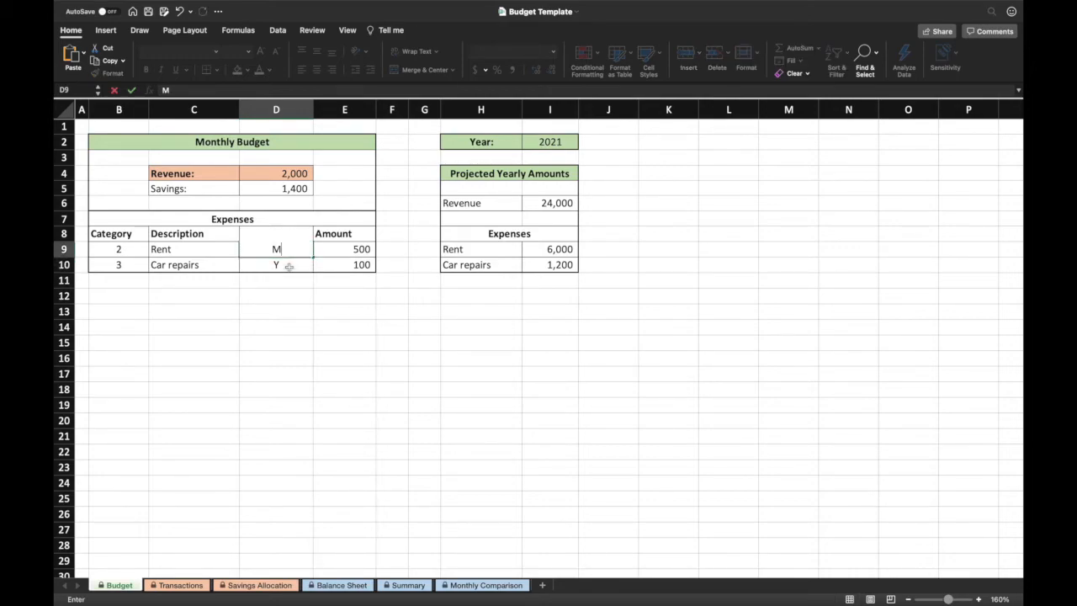
key(BackSpace)
text(n)
key(Return)
key(Up)
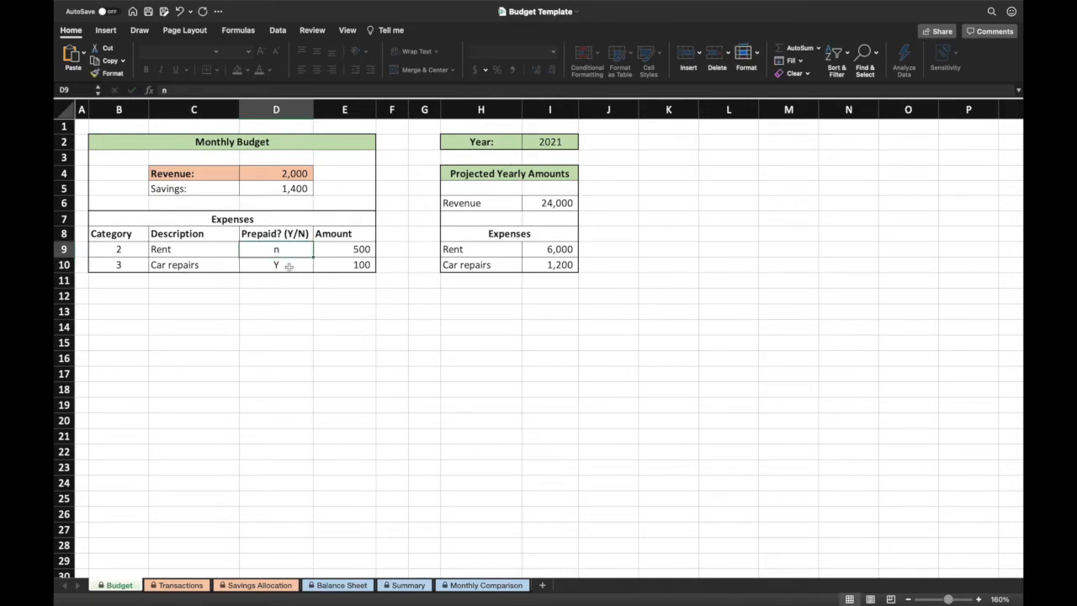
key(BackSpace)
click(285, 189)
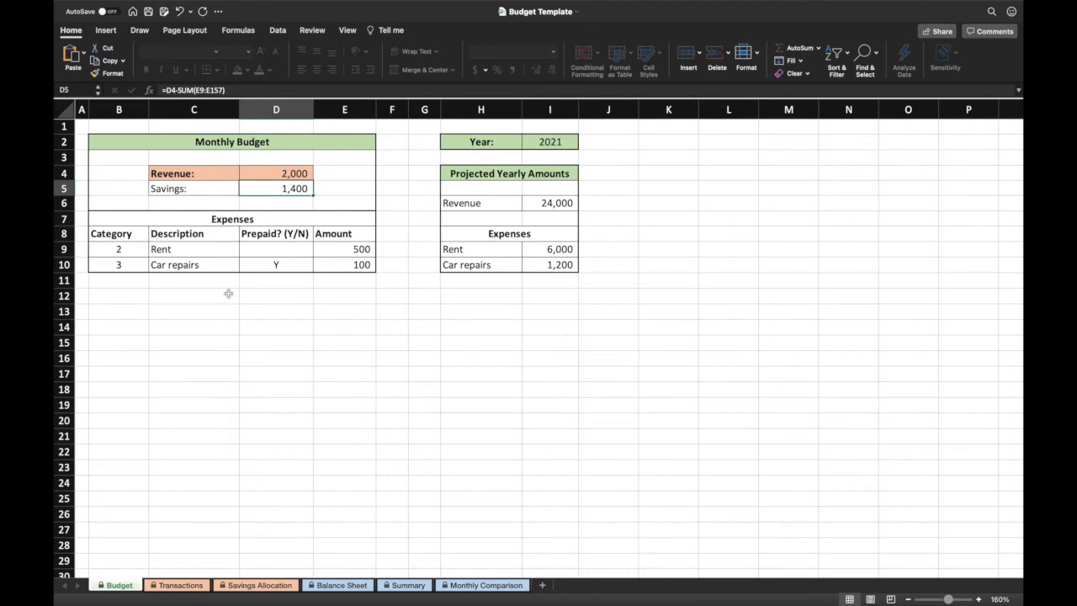
Try entering 3 as the prepaid flag in the empty row below Car repairs and cancel the entry
click(277, 281)
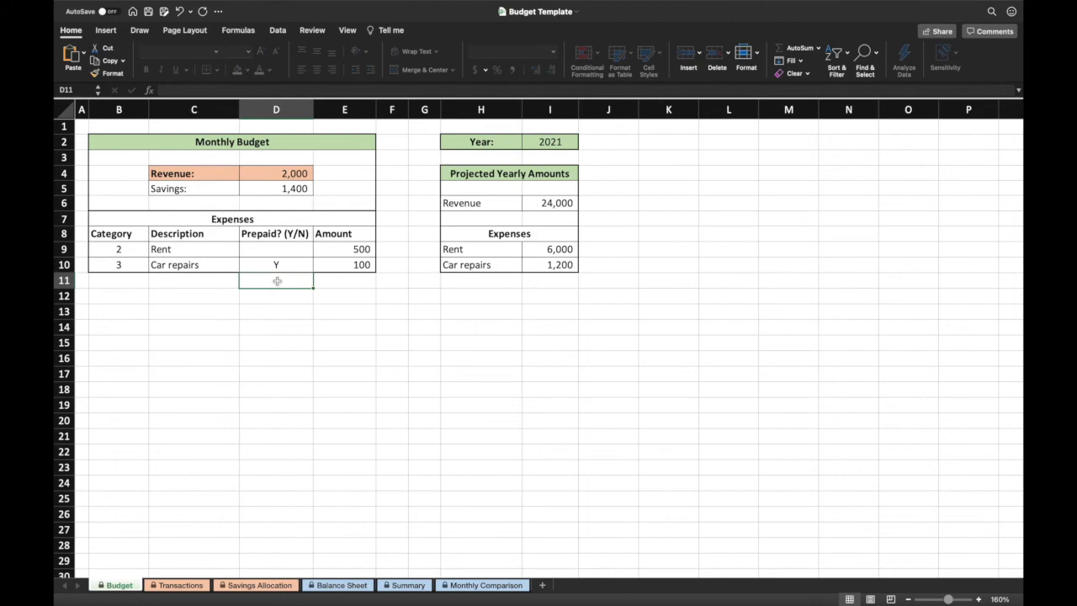
text(3)
key(Return)
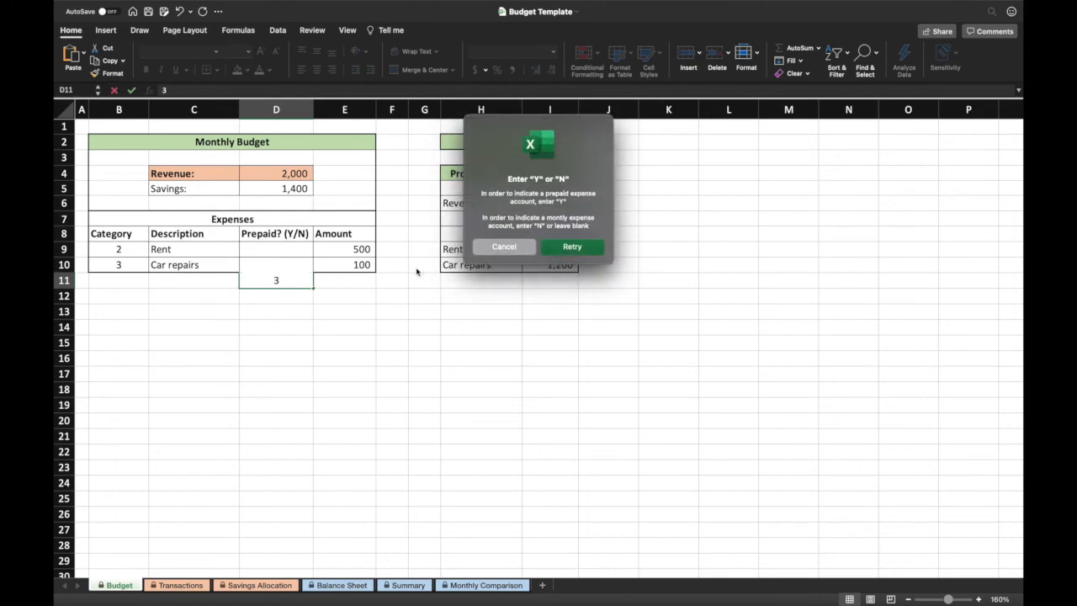
click(523, 248)
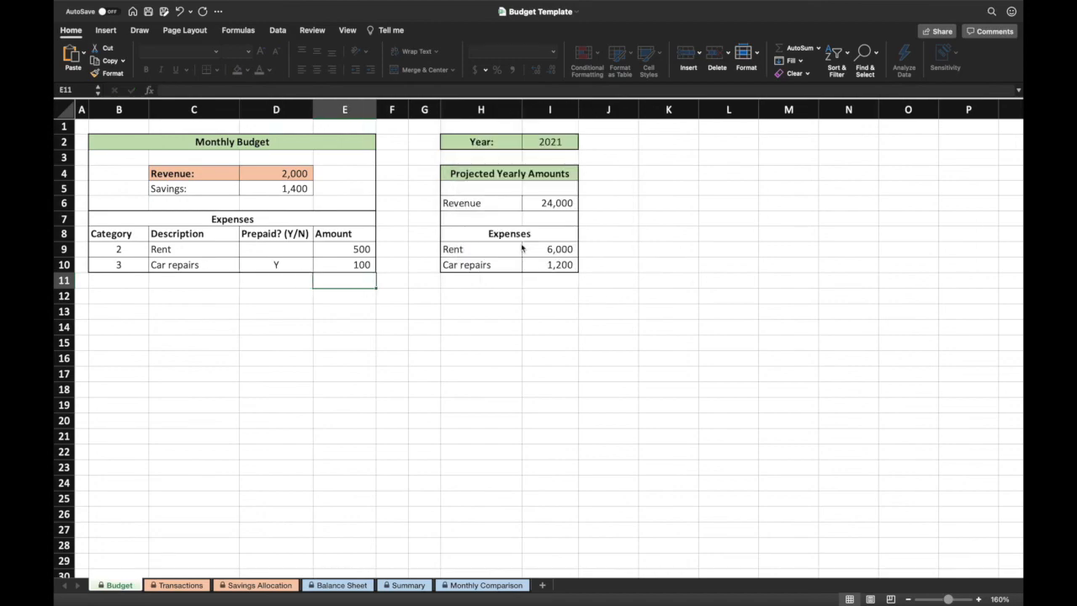